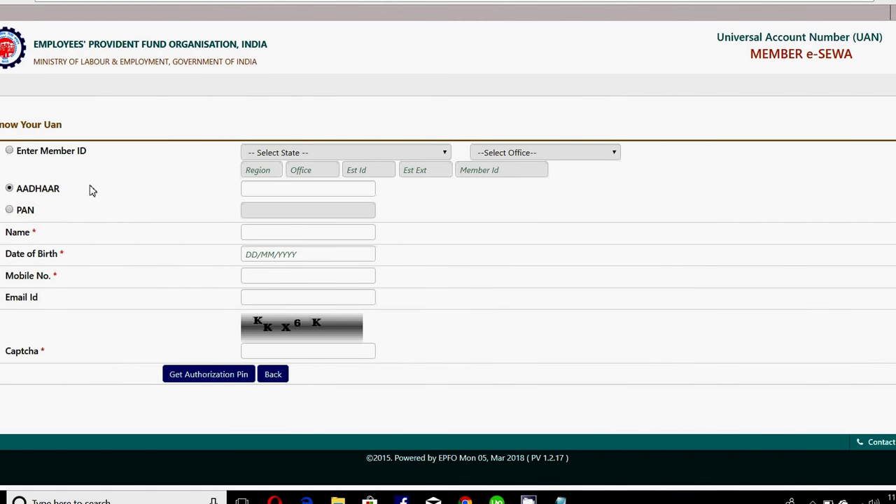
Switch the lookup to Member ID, choose UTTARAKHAND as the state, and dismiss the error alerts
click(10, 209)
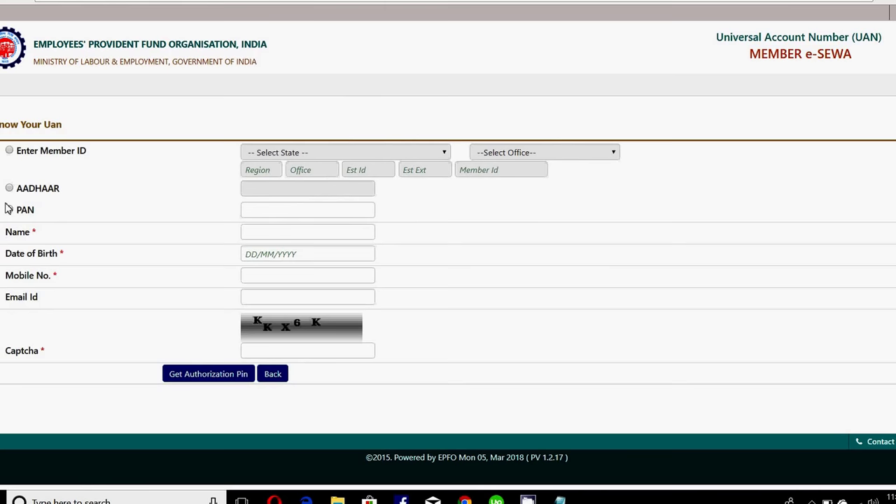
click(9, 151)
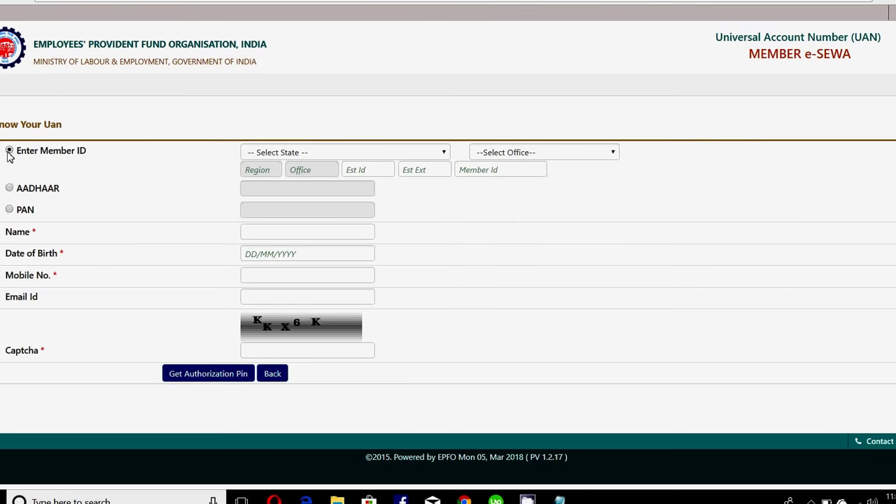
click(290, 153)
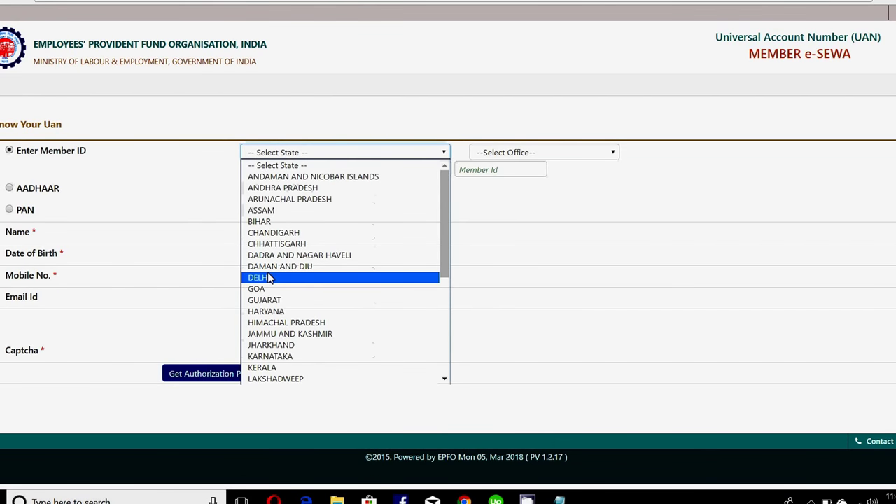
key(u)
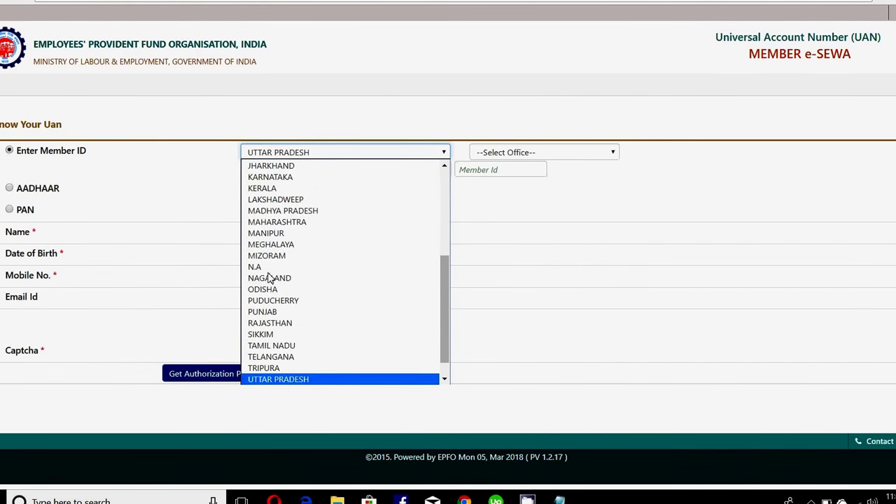
key(Down)
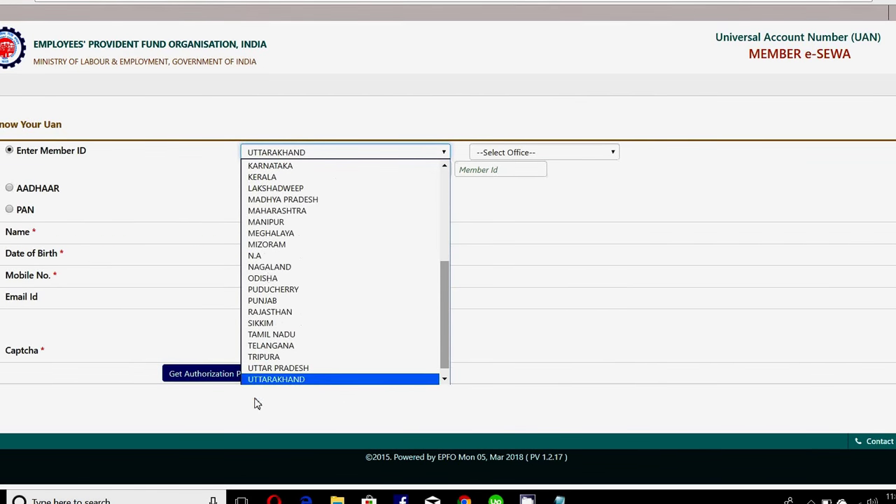
click(278, 379)
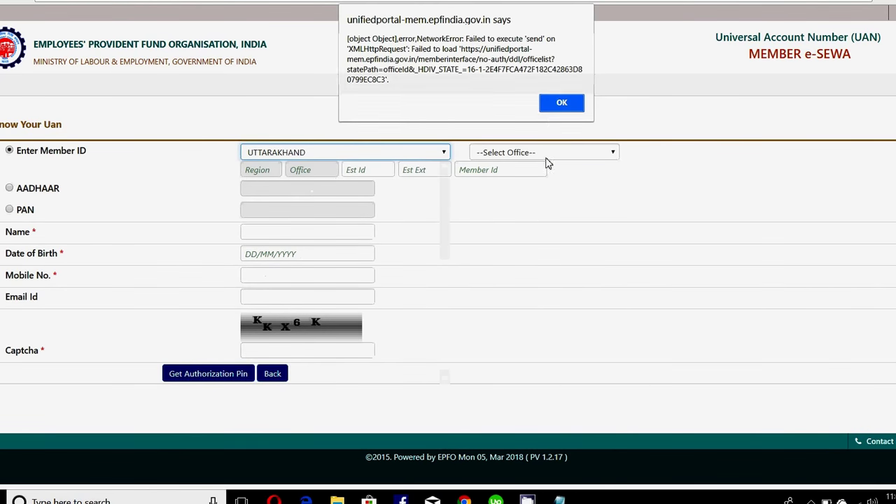
click(565, 102)
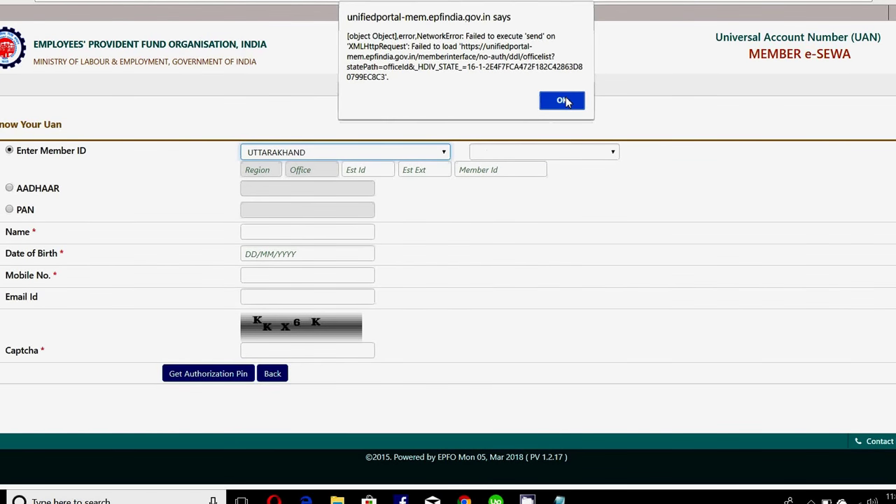
click(564, 102)
Change the state to PUNJAB and dismiss the office-list error alerts
click(508, 152)
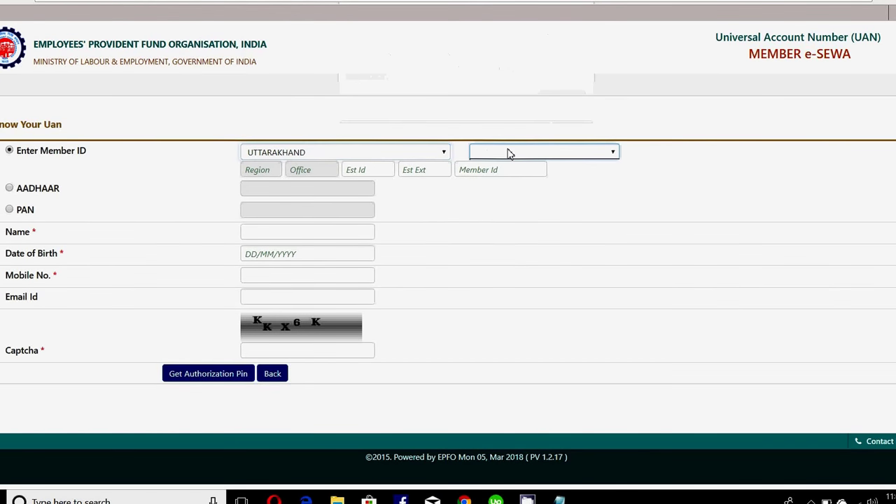
click(403, 158)
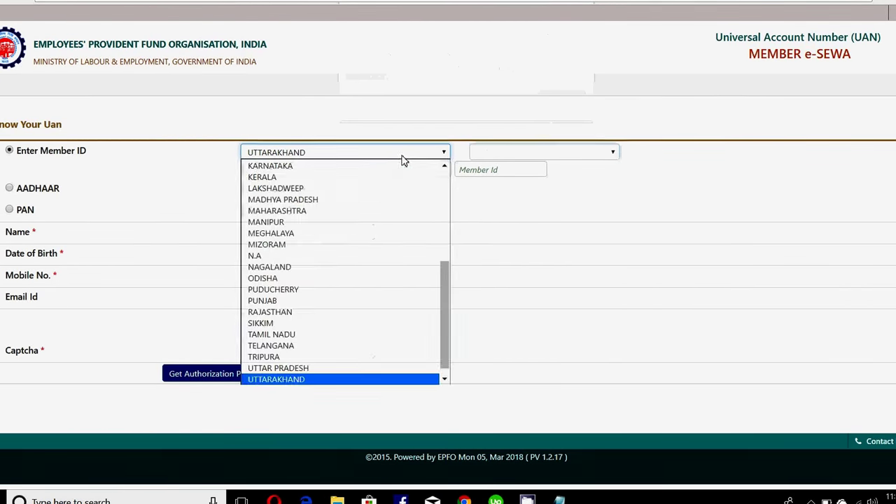
click(278, 301)
click(565, 102)
click(565, 102)
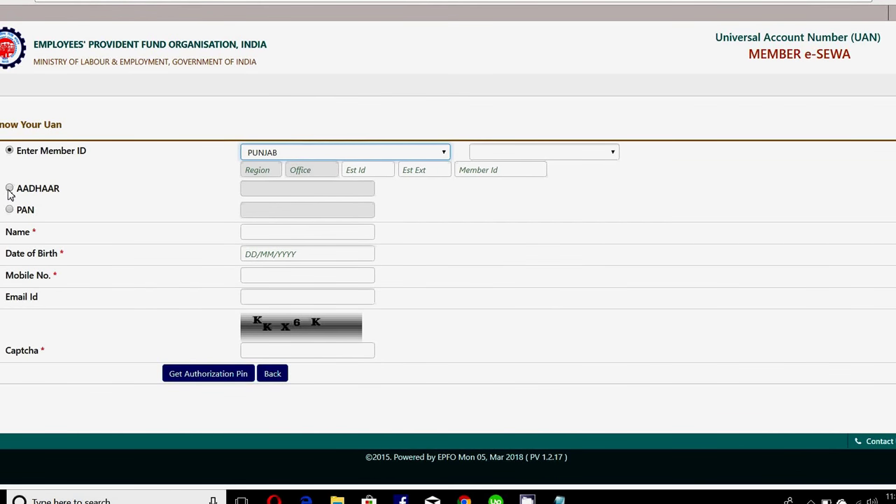
Select AADHAAR as the identifier, leaving the Aadhaar number and birth date blank
click(10, 189)
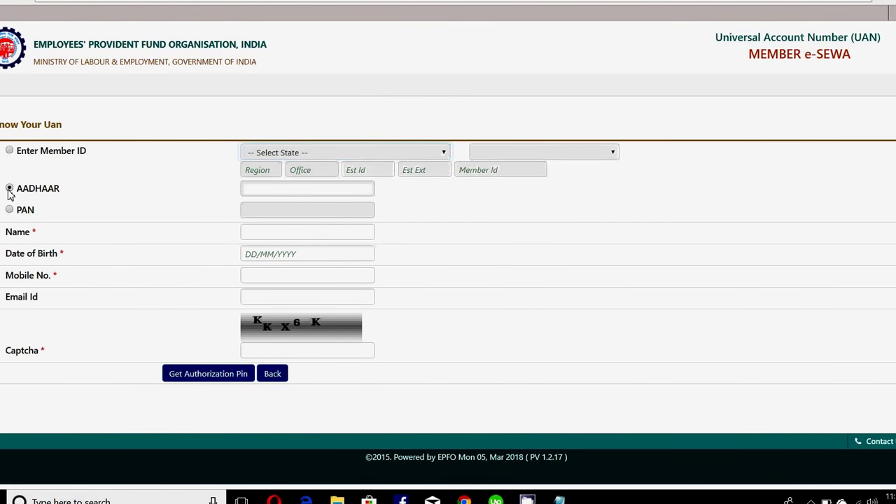
click(257, 195)
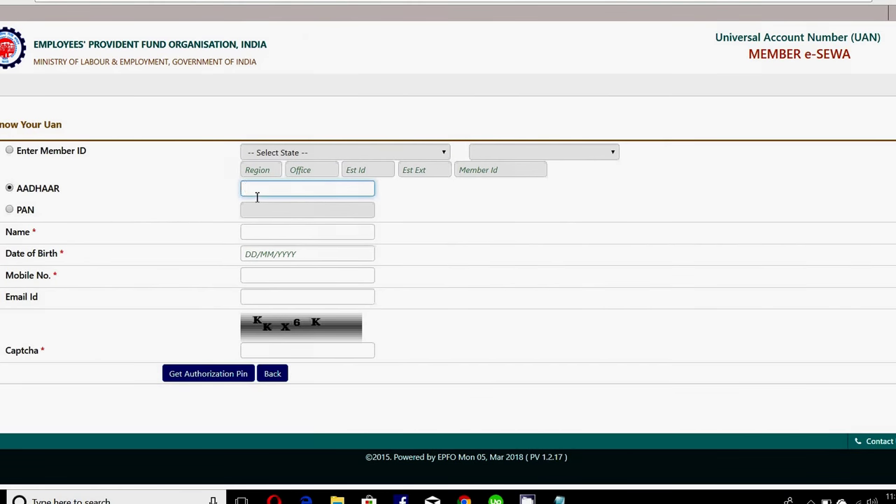
click(262, 259)
click(179, 290)
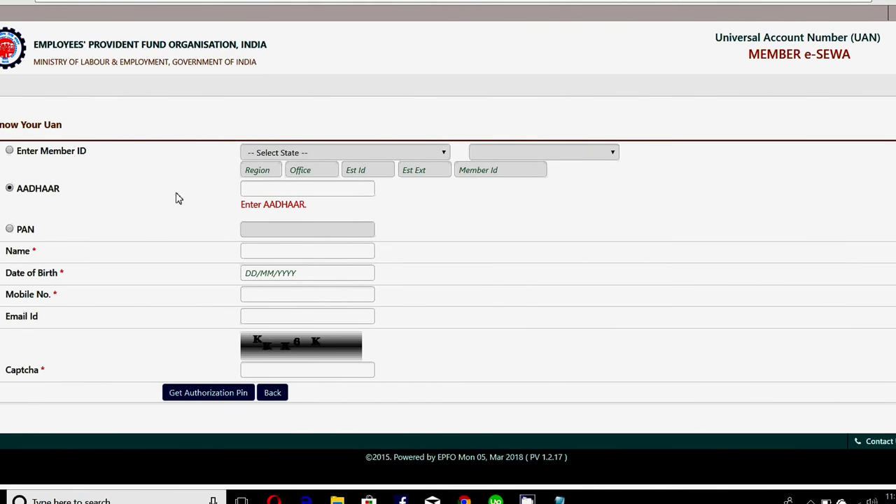
Select PAN as the identifier and enter the member's PAN number
click(10, 230)
click(282, 211)
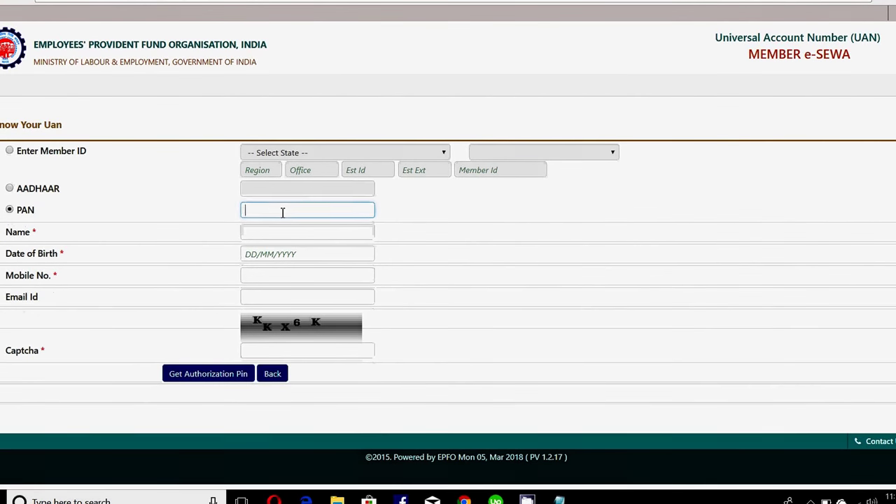
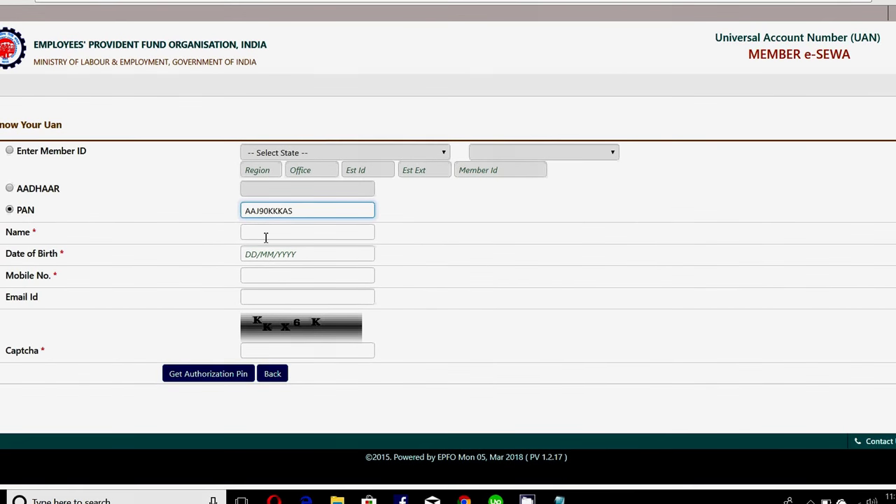
click(266, 237)
Correct the end of the PAN number, then move on to the Name field
click(324, 211)
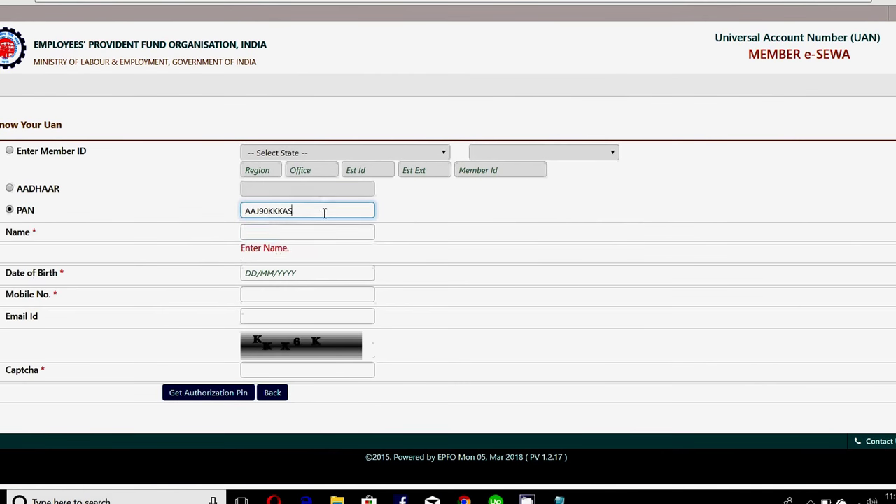
key(BackSpace)
key(BackSpace)
key(BackSpace)
key(BackSpace)
key(BackSpace)
key(BackSpace)
key(BackSpace)
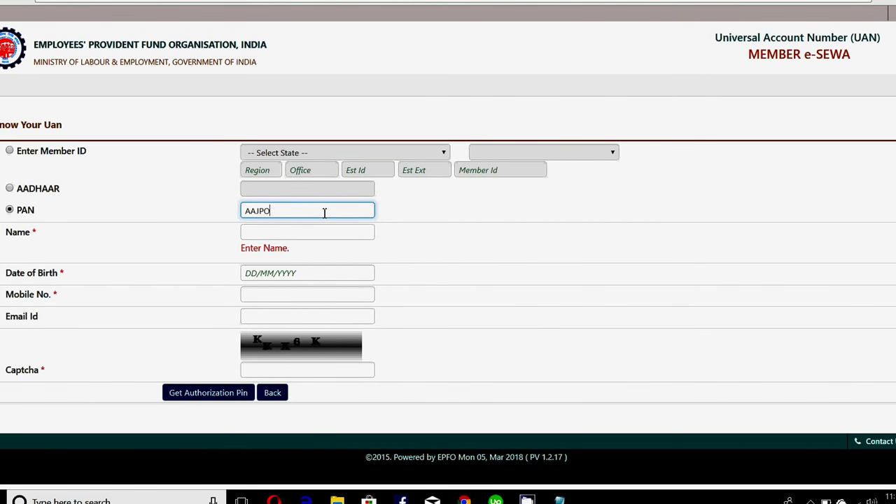
click(302, 233)
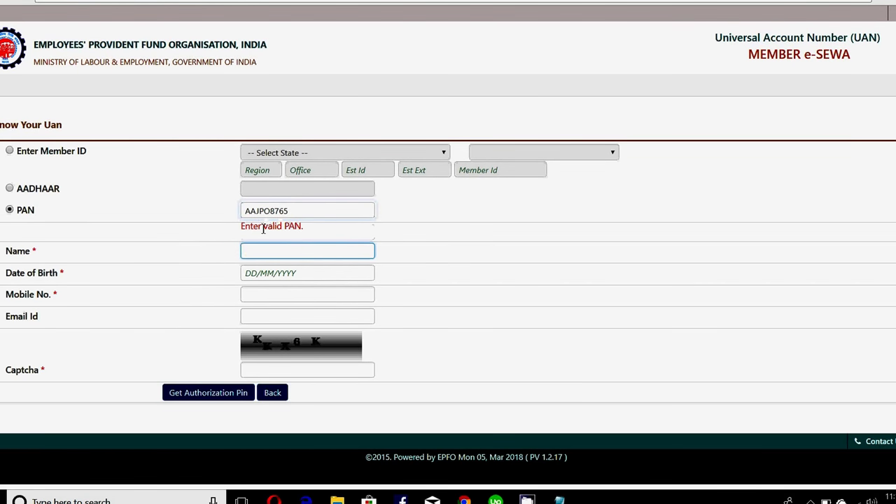
click(295, 214)
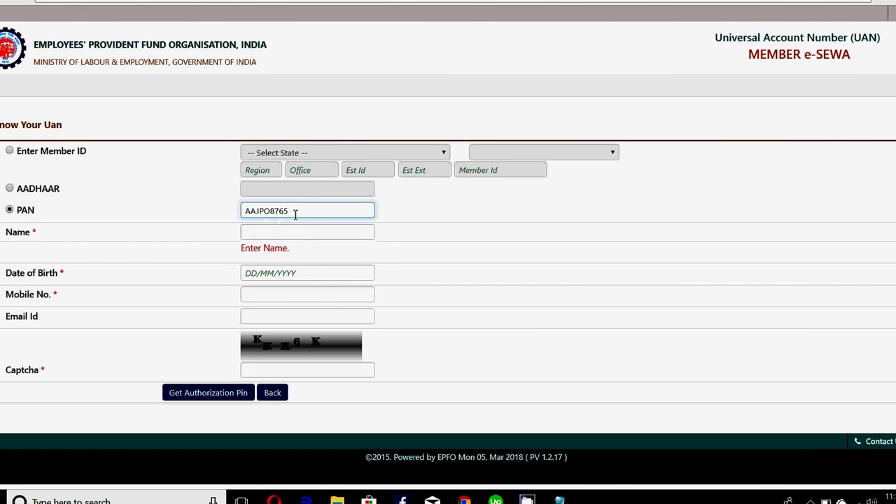
click(296, 232)
text(SHASHI)
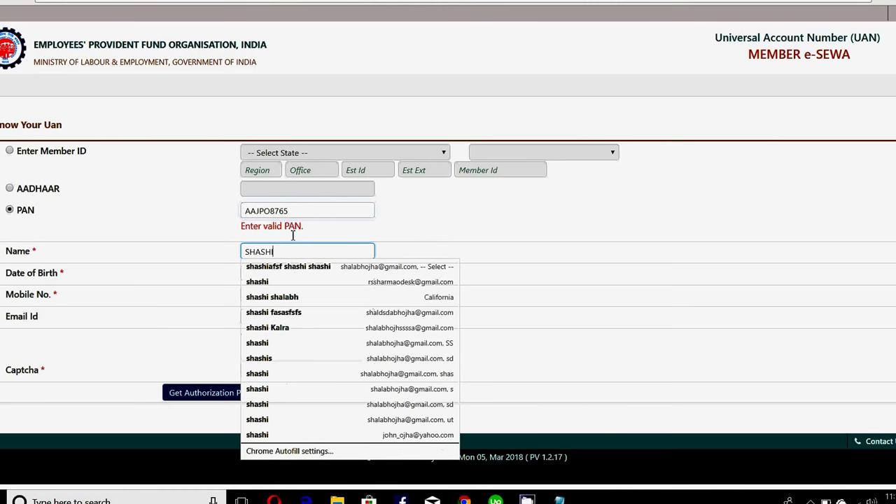
click(522, 253)
click(329, 274)
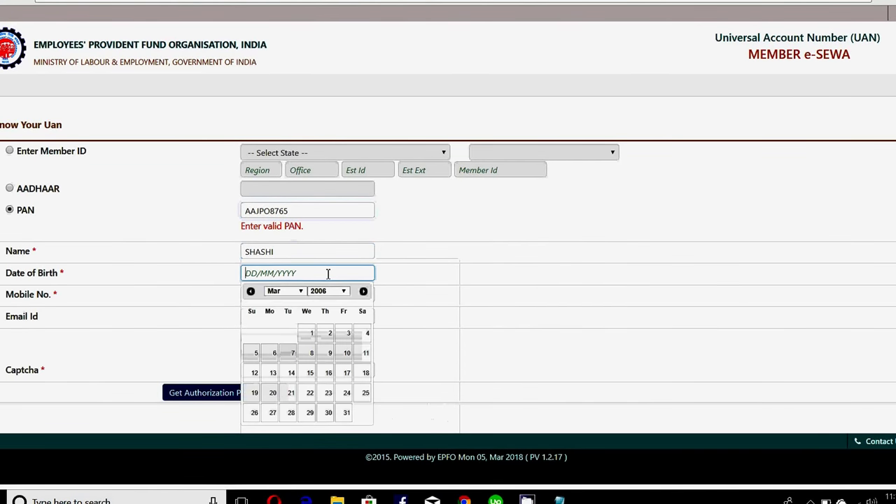
click(344, 371)
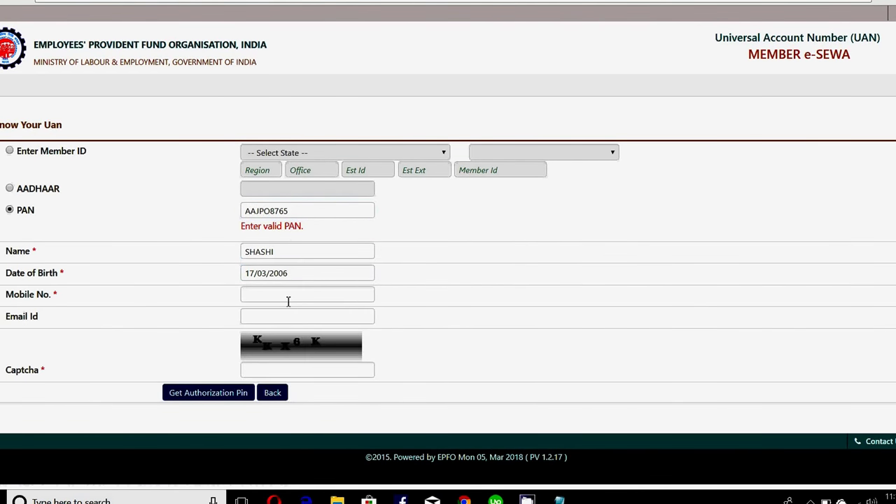
Enter the member's mobile number and correct it to a valid 10 digits
text(199898989)
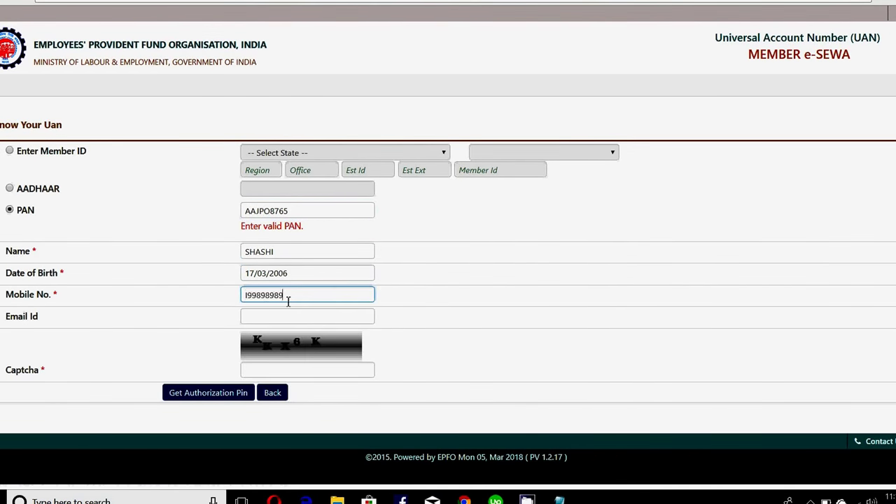
click(274, 320)
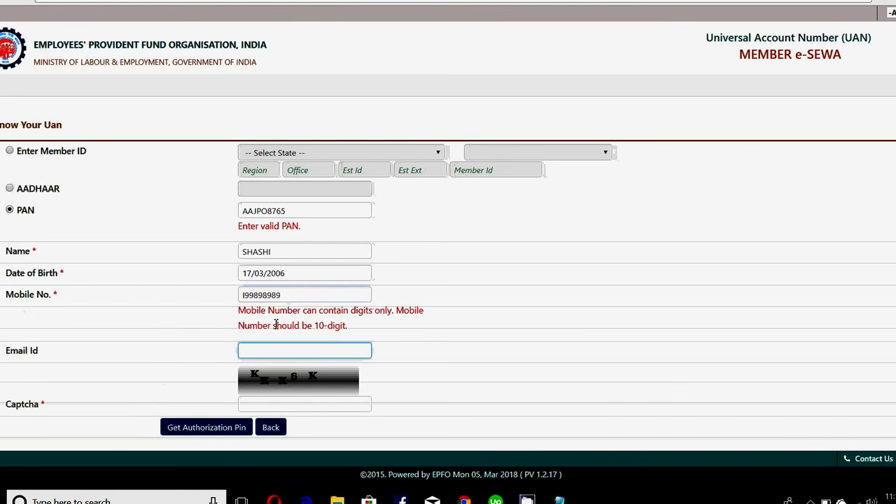
click(303, 295)
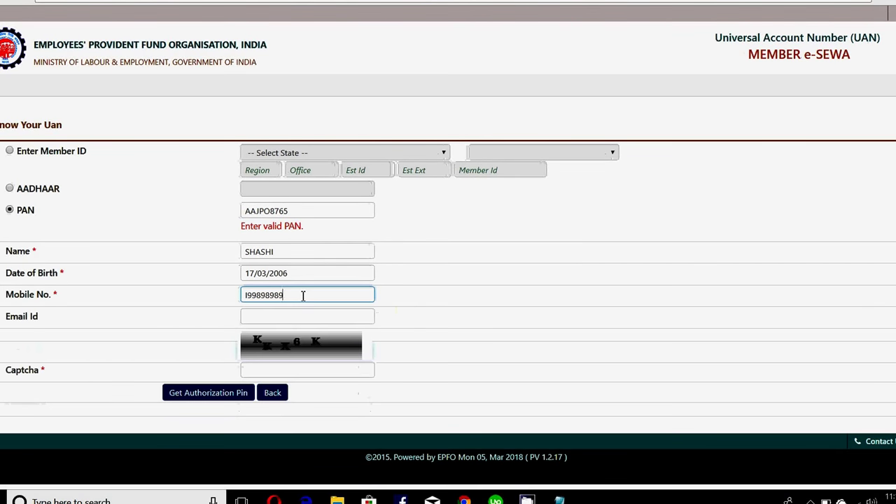
text(8)
click(216, 325)
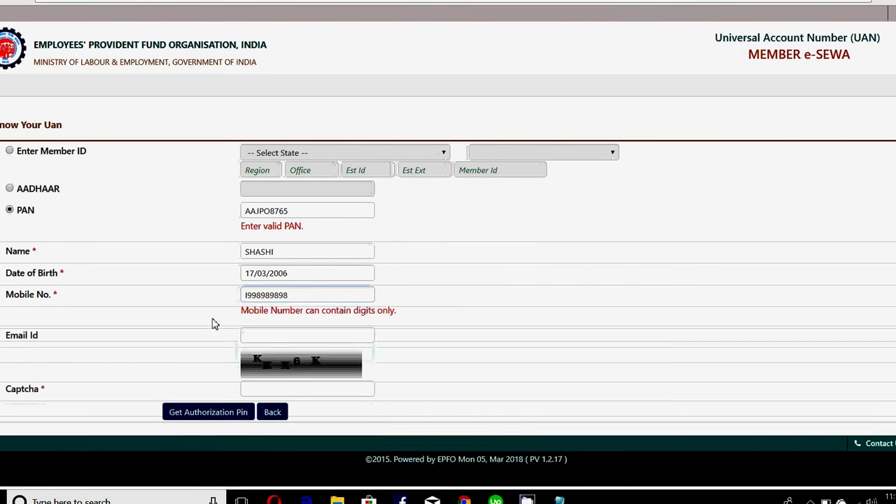
click(249, 296)
key(BackSpace)
click(228, 320)
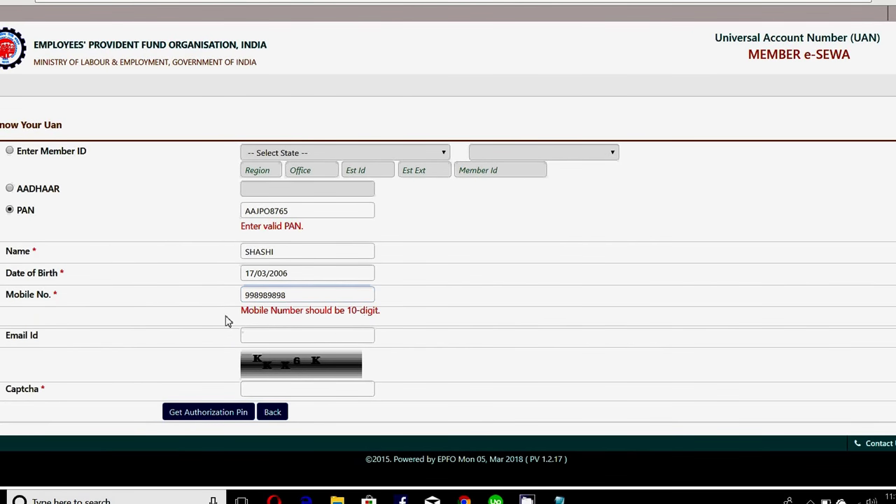
click(289, 296)
text(8)
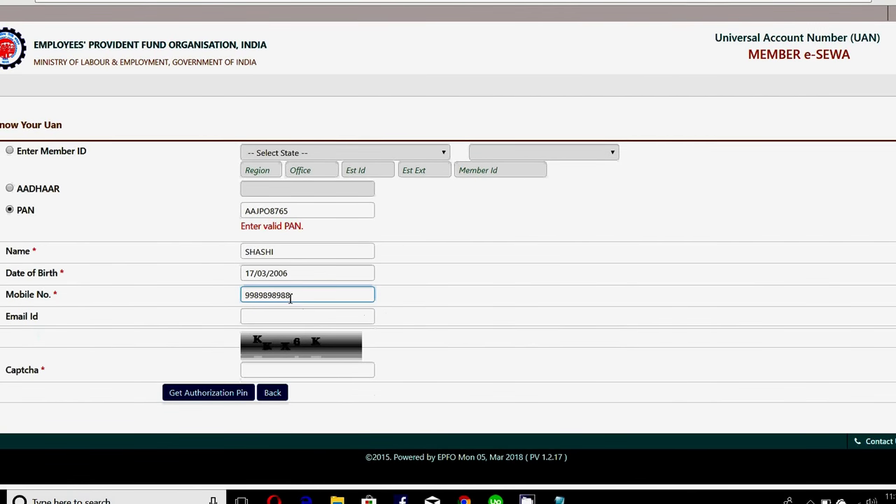
click(201, 334)
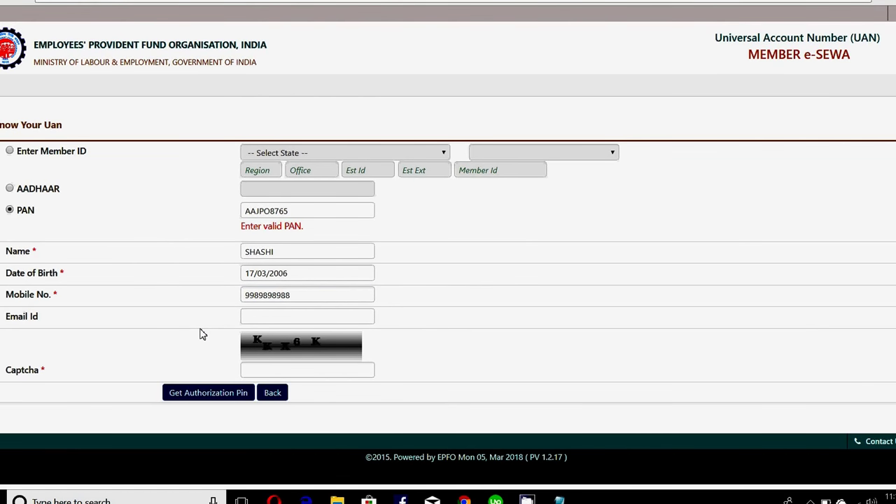
Fill the e-mail address from a saved autofill suggestion
click(269, 316)
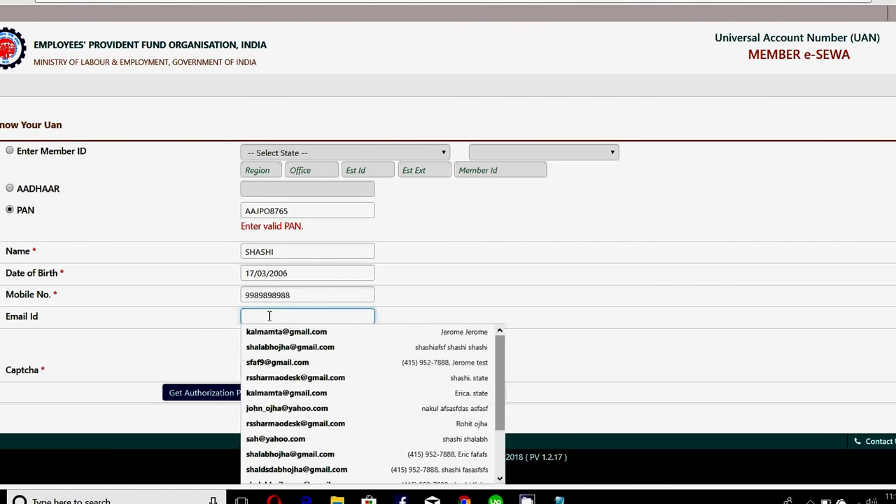
click(278, 362)
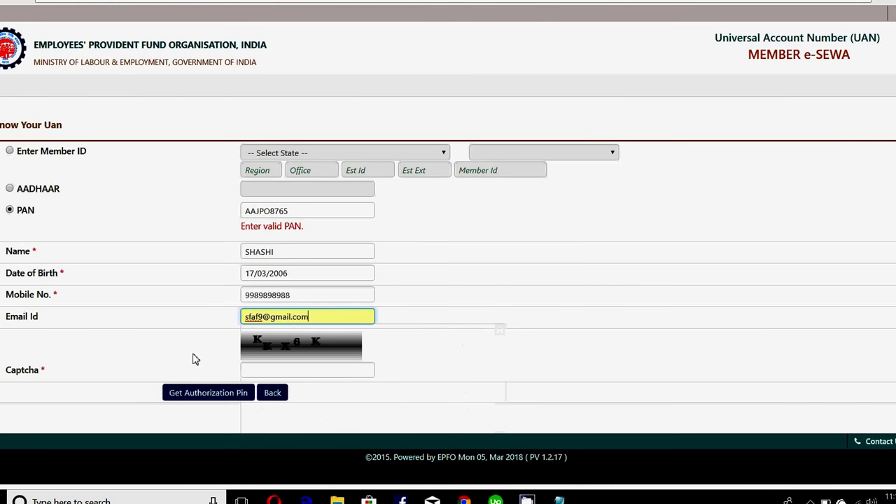
click(286, 375)
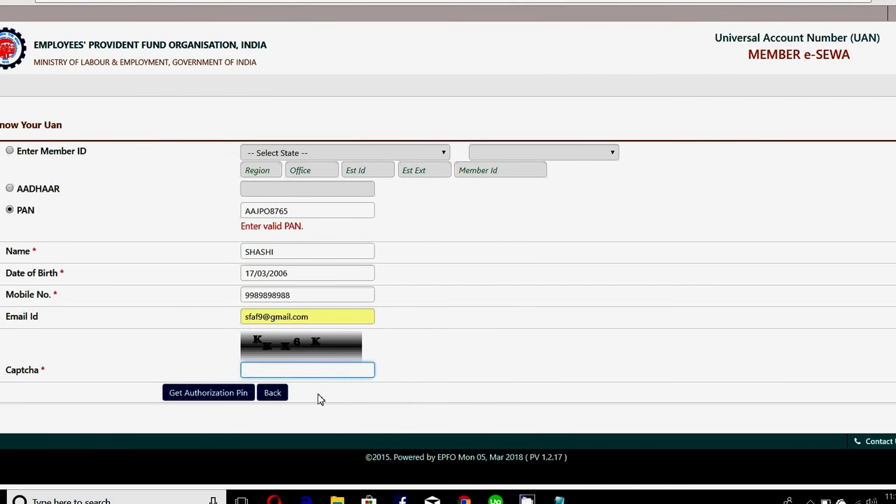
Type the captcha characters on the Know Your UAN form
text(KK)
text(6K)
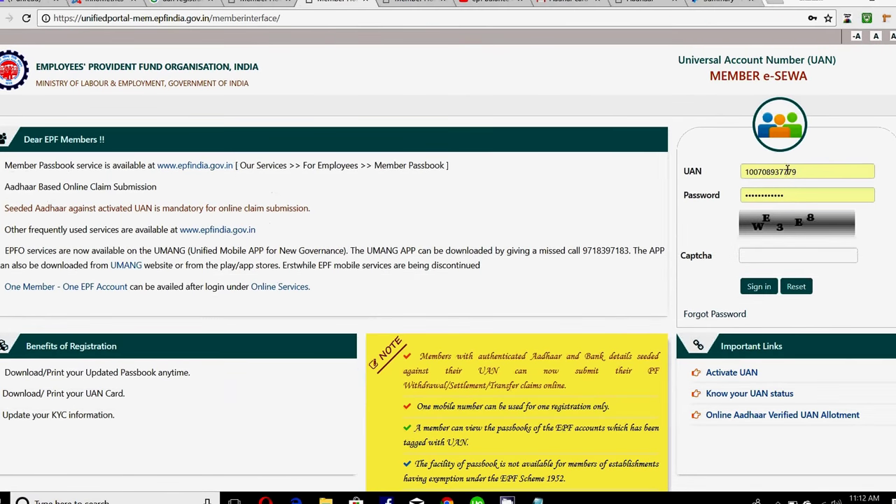
Enter the sign-in captcha and sign in to the member account
click(763, 257)
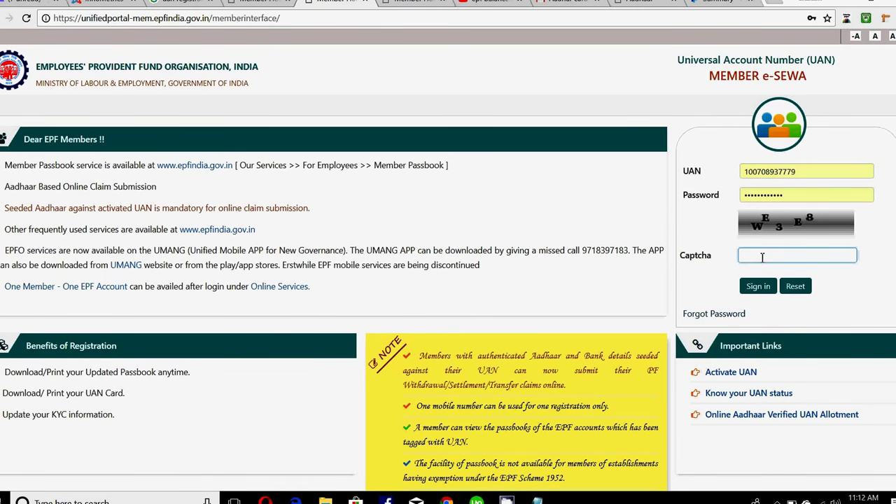
text(WE3E8)
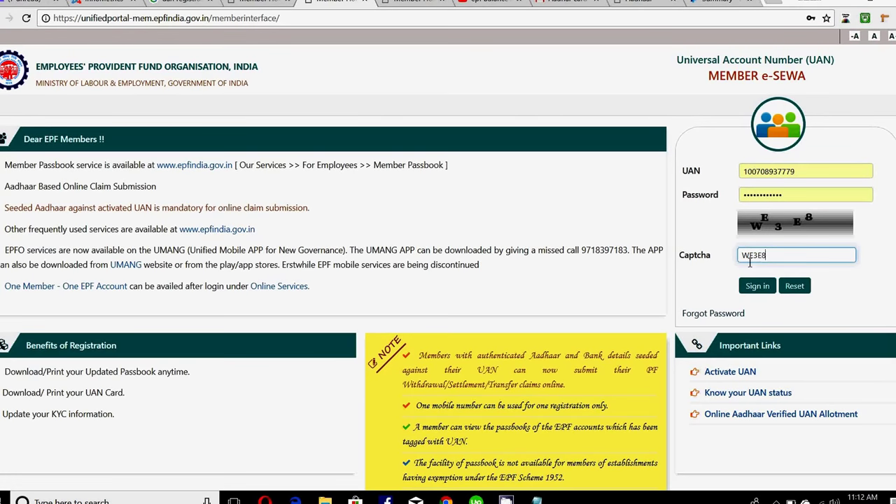
click(766, 294)
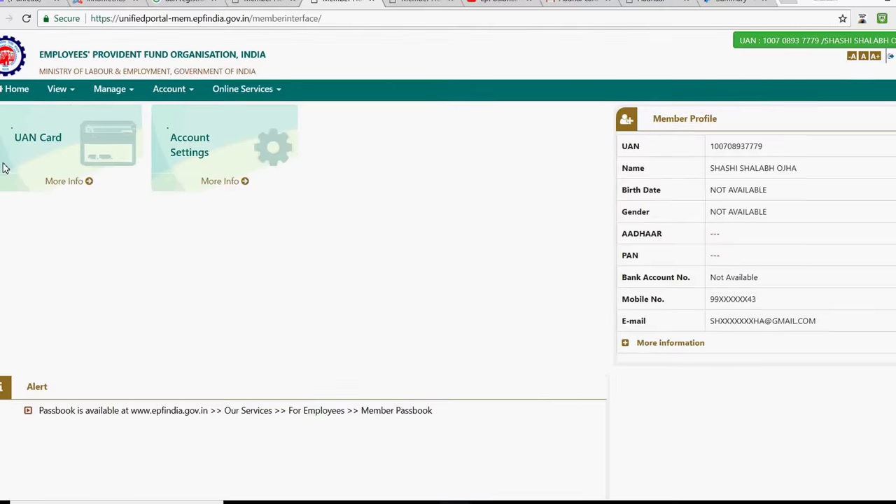
Preview the UAN card and view the member profile details
click(40, 149)
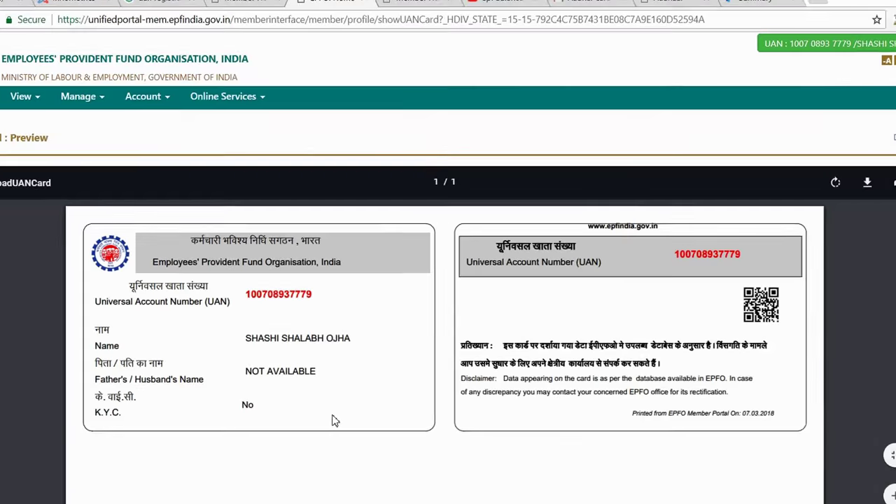
click(35, 90)
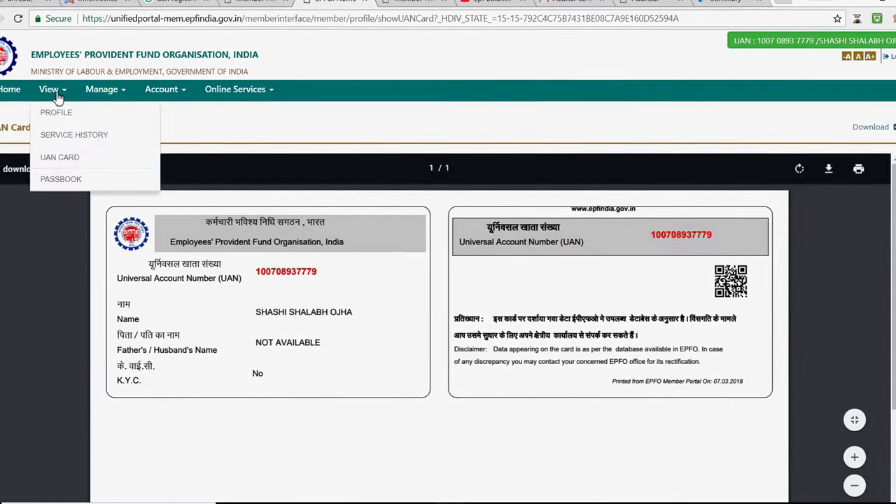
click(50, 115)
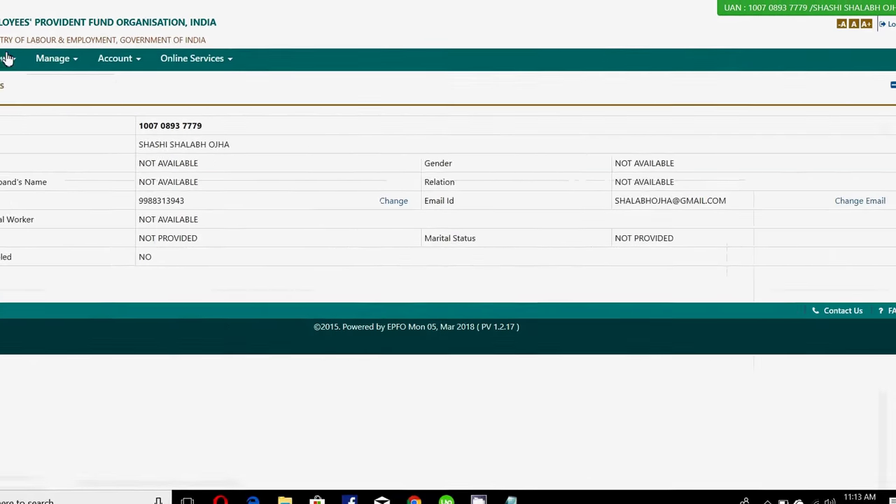
View the service history and look over the Manage menu options
click(7, 58)
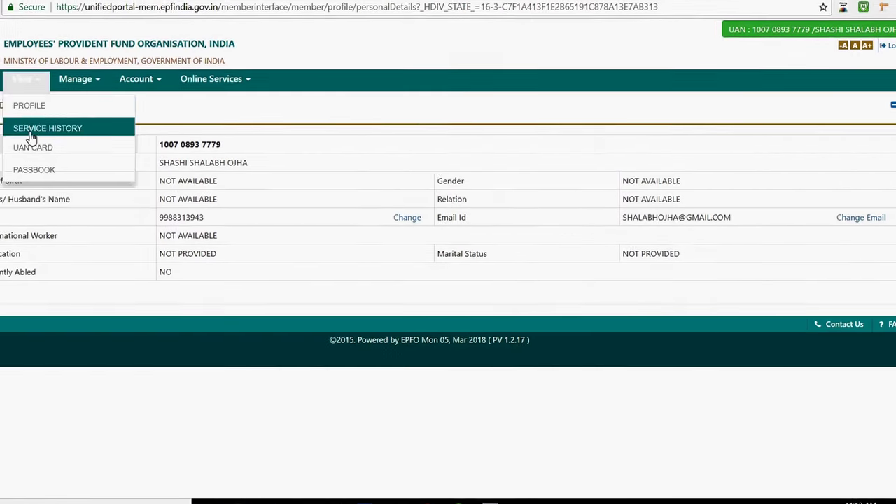
click(7, 110)
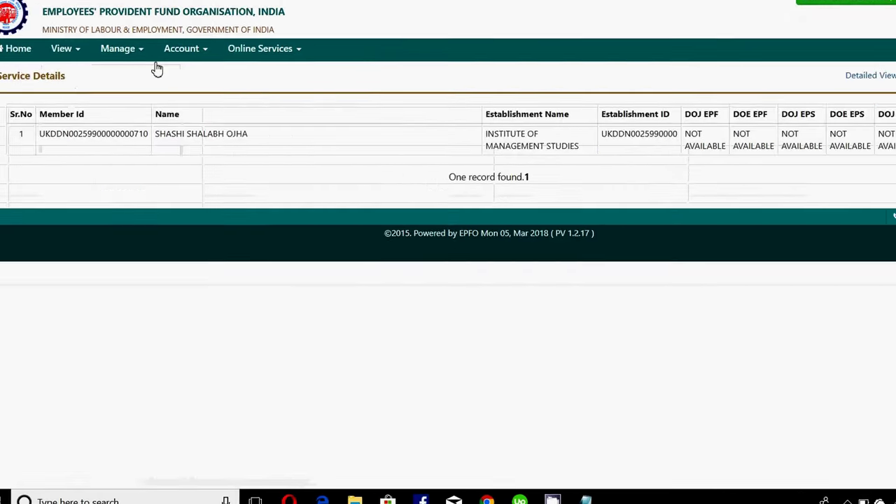
click(112, 74)
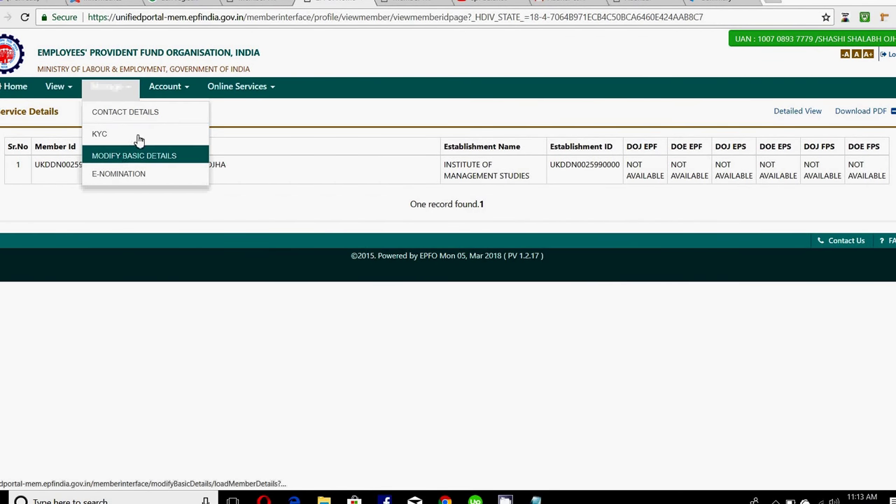
click(166, 87)
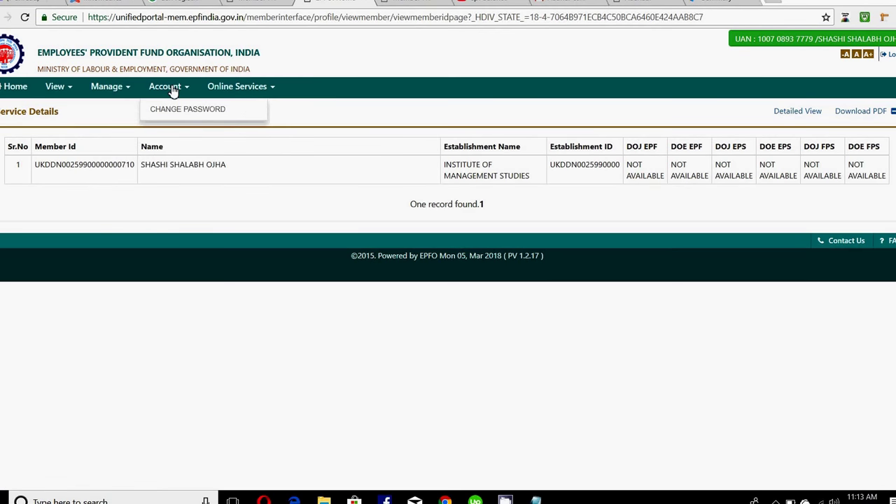
click(241, 87)
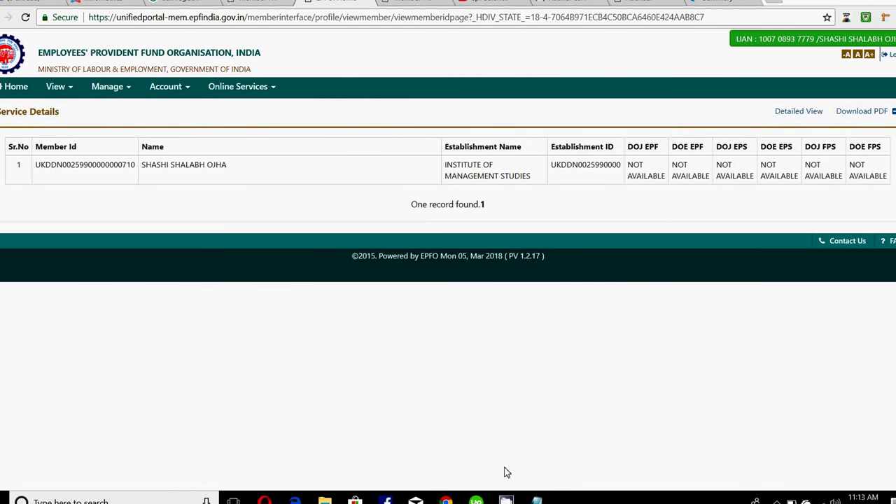
mouse_move(506, 499)
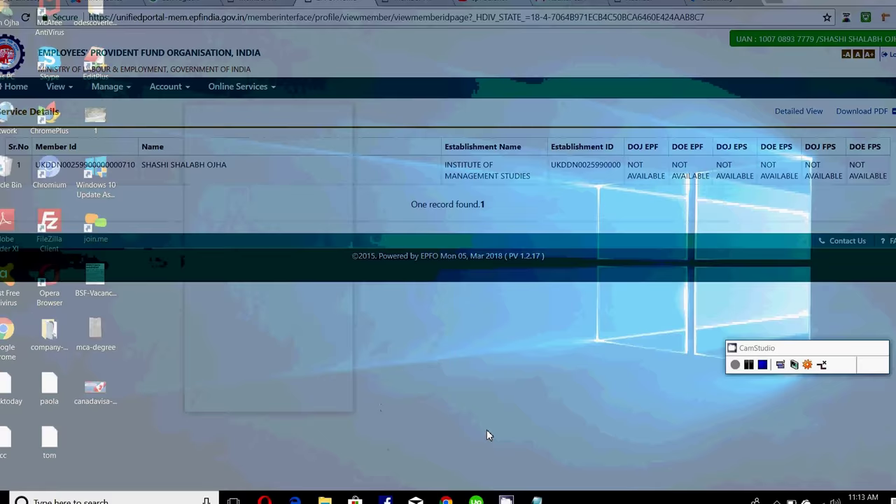
click(487, 429)
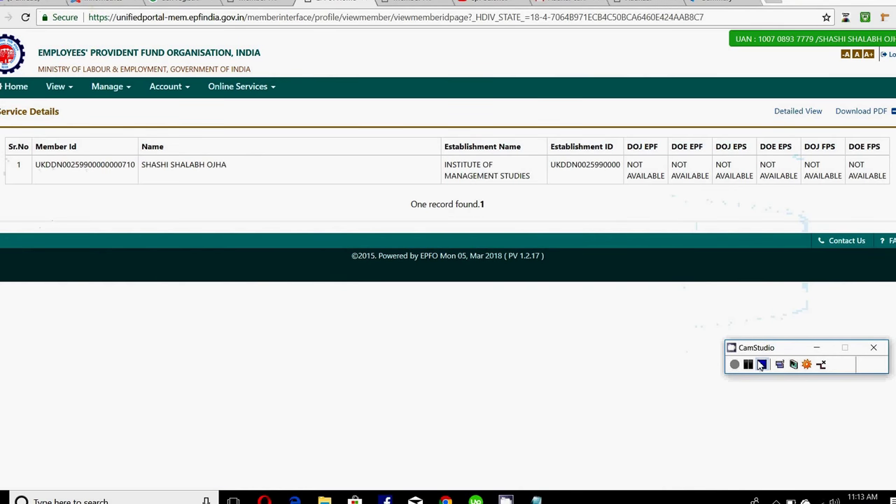